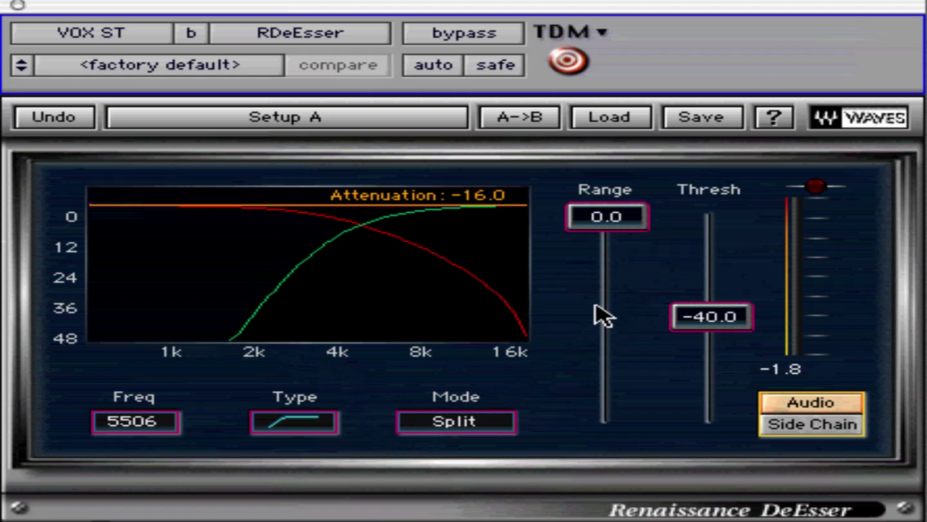
- Sweep the de-esser threshold through its range and settle it at -17.8
{"action": "left_click_drag", "start_coordinate": [691, 321], "coordinate": [712, 297]}
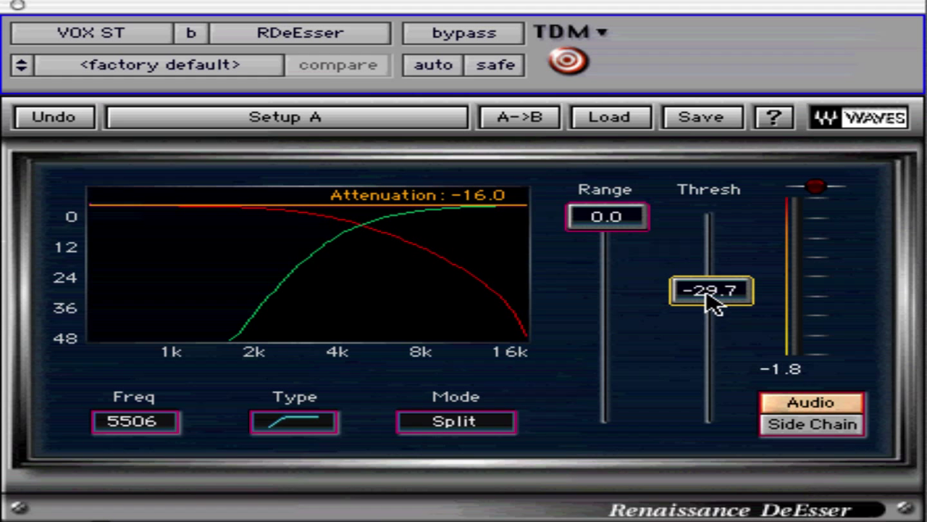
{"action": "left_click_drag", "start_coordinate": [710, 300], "coordinate": [682, 423]}
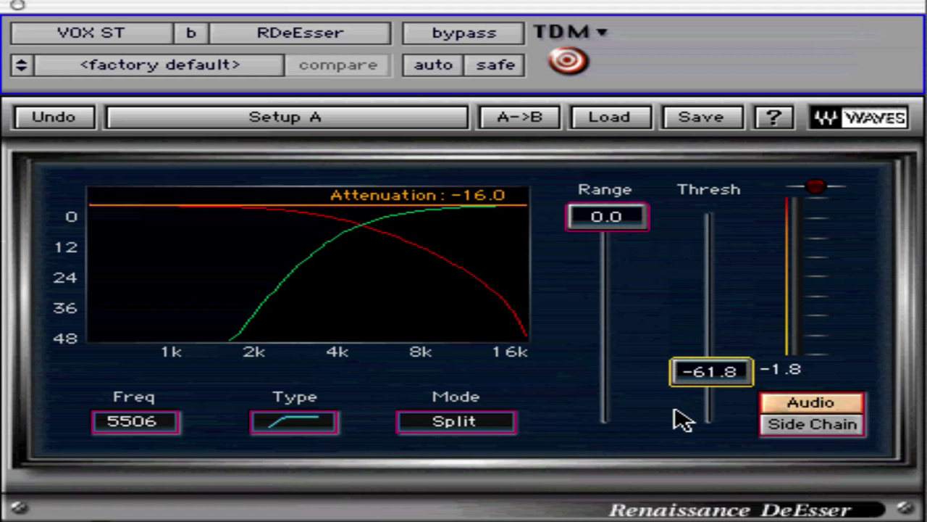
{"action": "left_click_drag", "start_coordinate": [681, 420], "coordinate": [683, 169]}
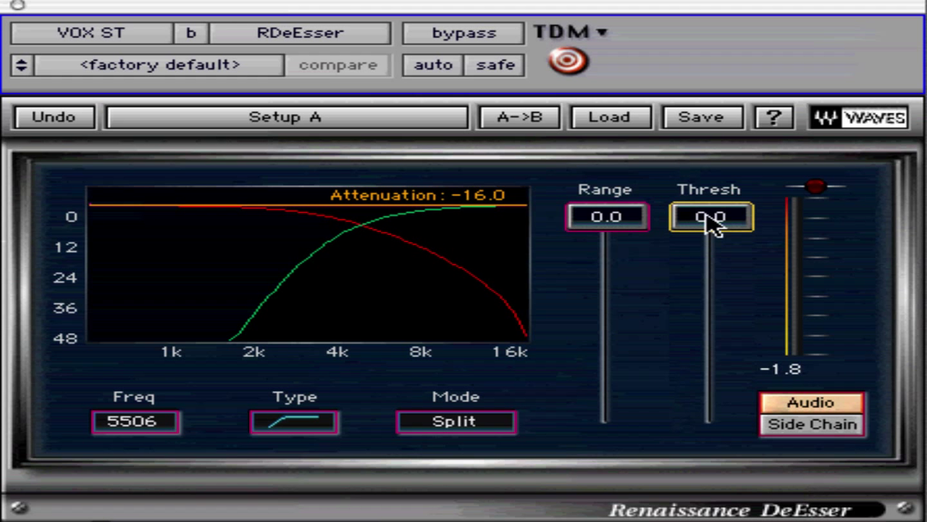
{"action": "left_click_drag", "start_coordinate": [707, 213], "coordinate": [707, 258]}
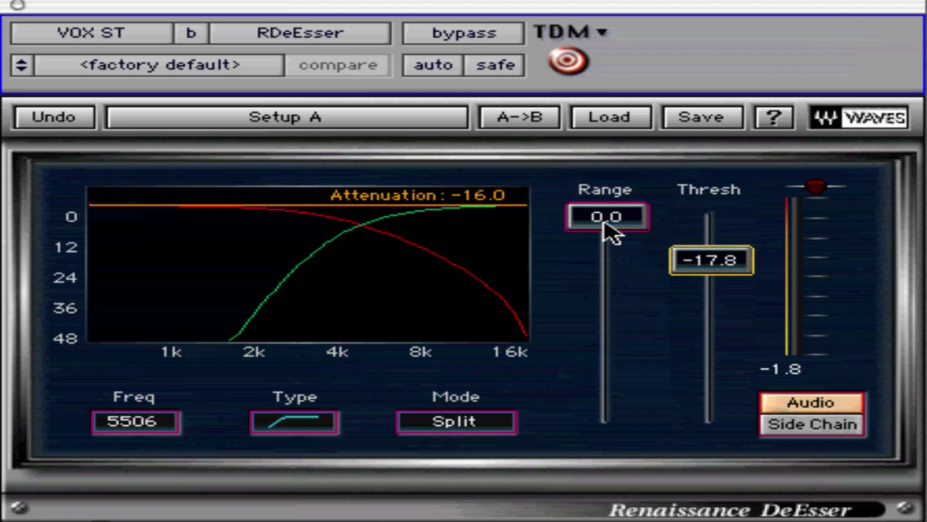
- Try different de-esser range amounts and leave the range at -5.3
{"action": "left_click_drag", "start_coordinate": [627, 227], "coordinate": [477, 423]}
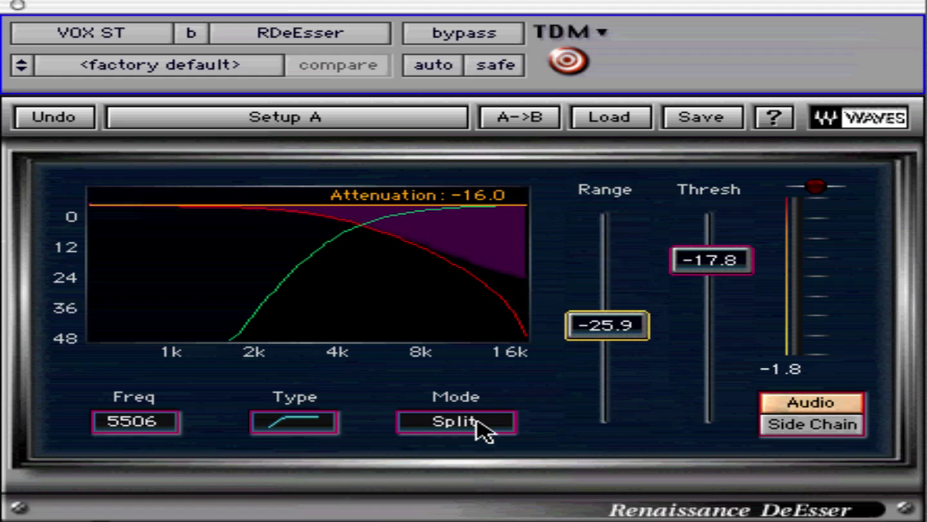
{"action": "left_click_drag", "start_coordinate": [627, 331], "coordinate": [629, 288]}
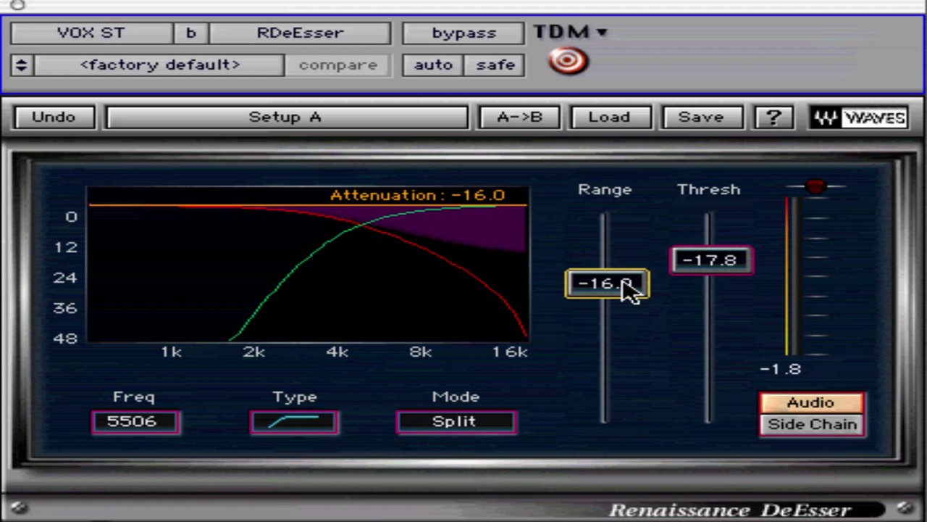
{"action": "left_click_drag", "start_coordinate": [623, 281], "coordinate": [627, 244]}
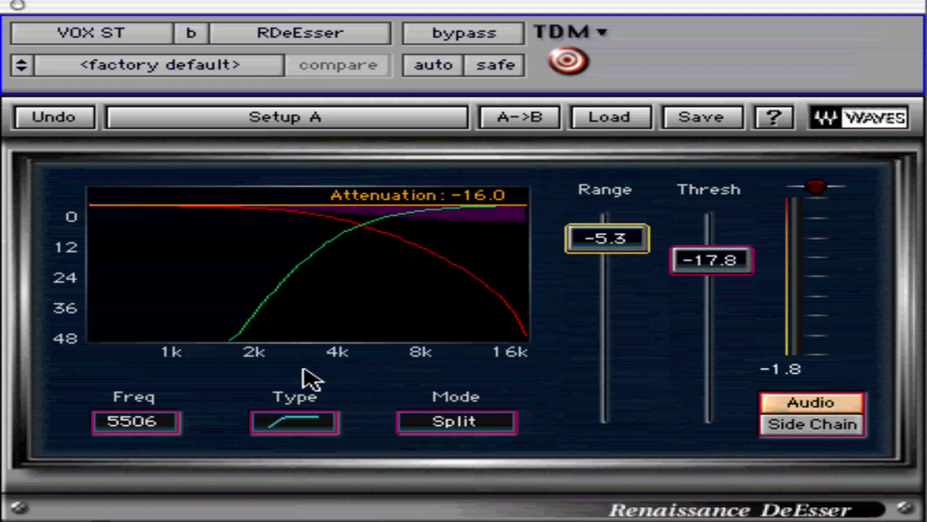
- Compare the filter types, choose the band-pass shape and set the frequency to 8006
{"action": "left_click", "coordinate": [295, 433]}
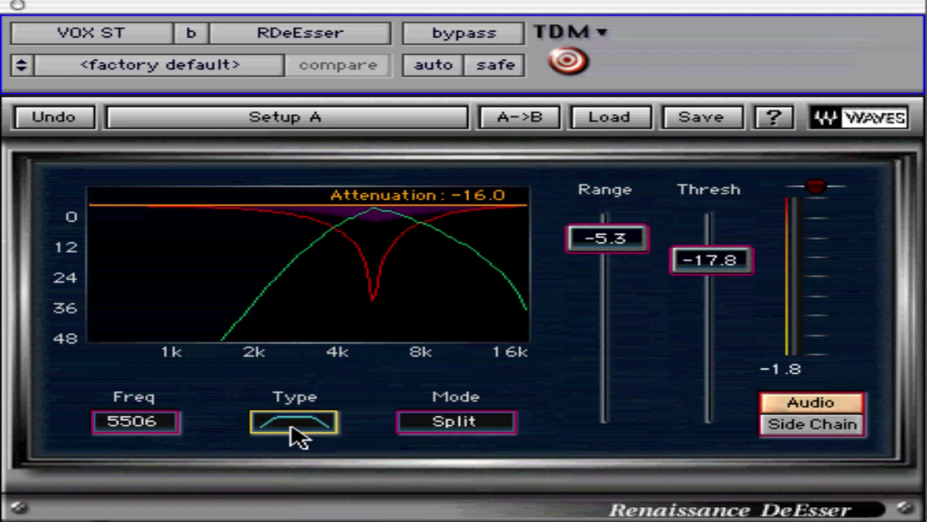
{"action": "left_click", "coordinate": [293, 429]}
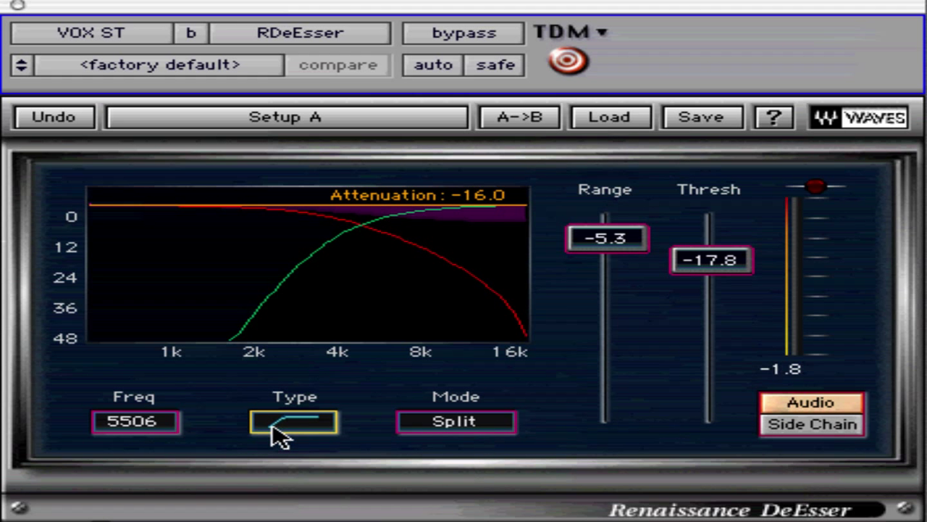
{"action": "left_click", "coordinate": [294, 436]}
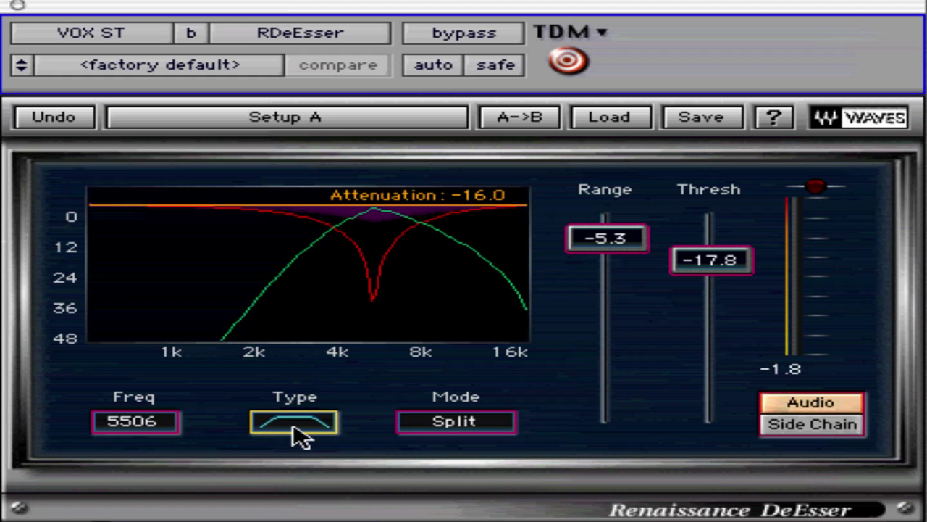
{"action": "left_click_drag", "start_coordinate": [136, 428], "coordinate": [172, 433]}
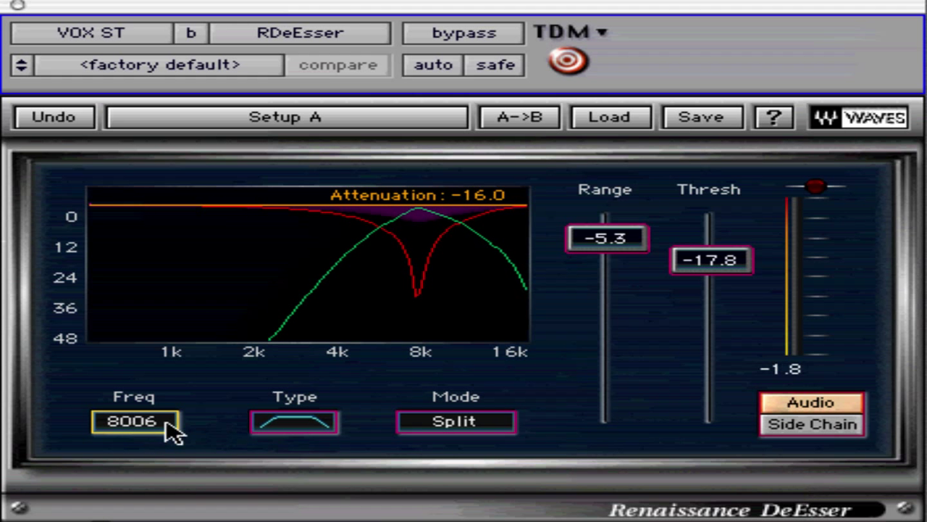
{"action": "left_click", "coordinate": [302, 432]}
{"action": "left_click", "coordinate": [308, 433]}
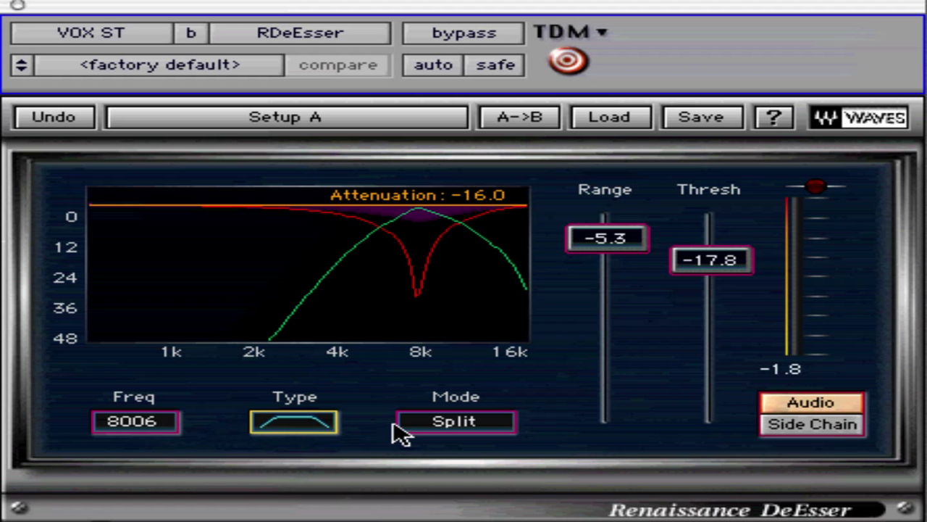
- Compare the Split and WideBand modes, leave WideBand active and set the filter type to high-pass
{"action": "left_click", "coordinate": [432, 434]}
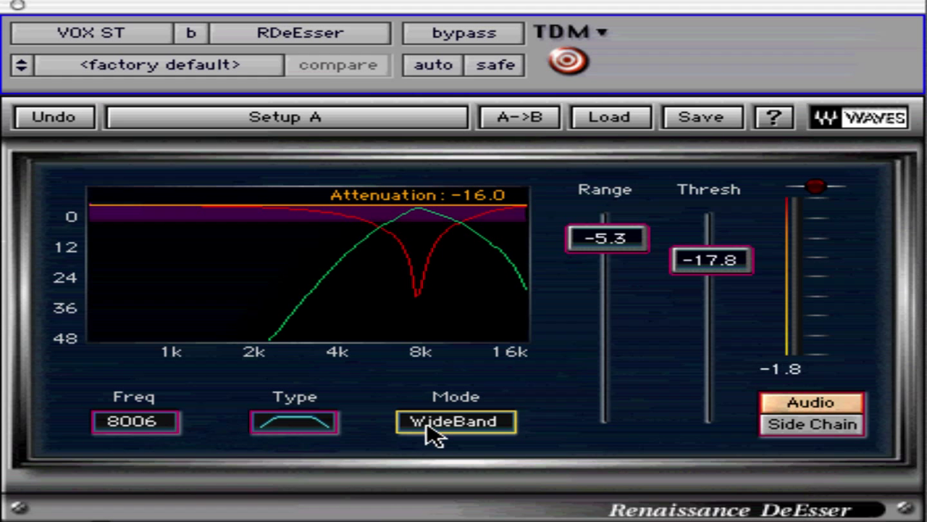
{"action": "left_click", "coordinate": [433, 434]}
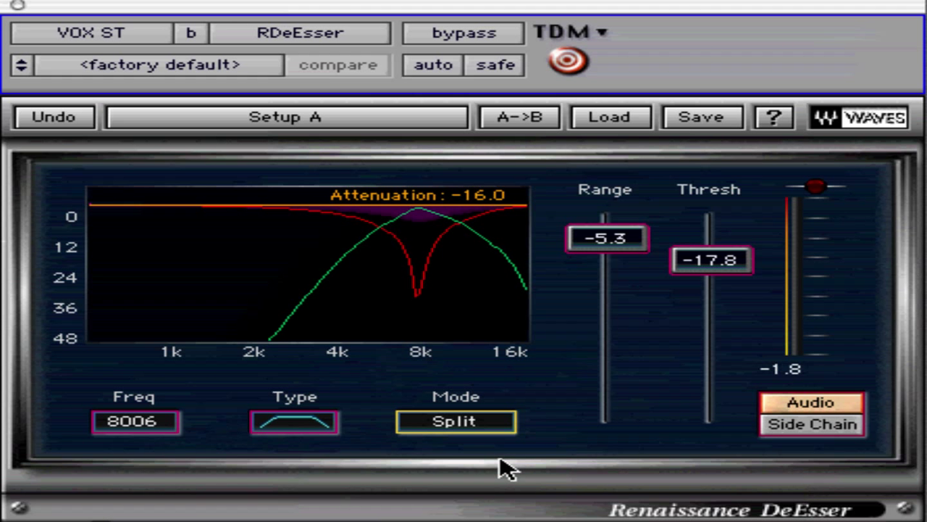
{"action": "left_click", "coordinate": [480, 433]}
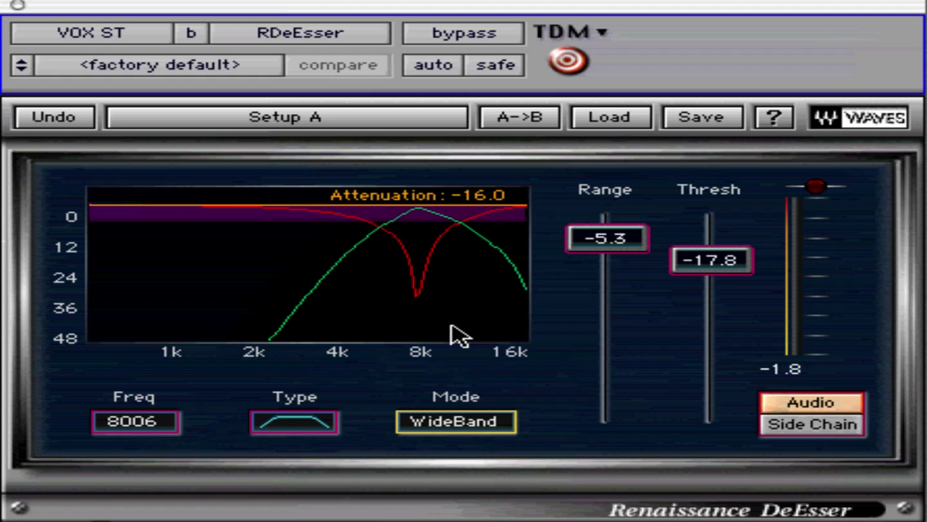
{"action": "left_click", "coordinate": [308, 423]}
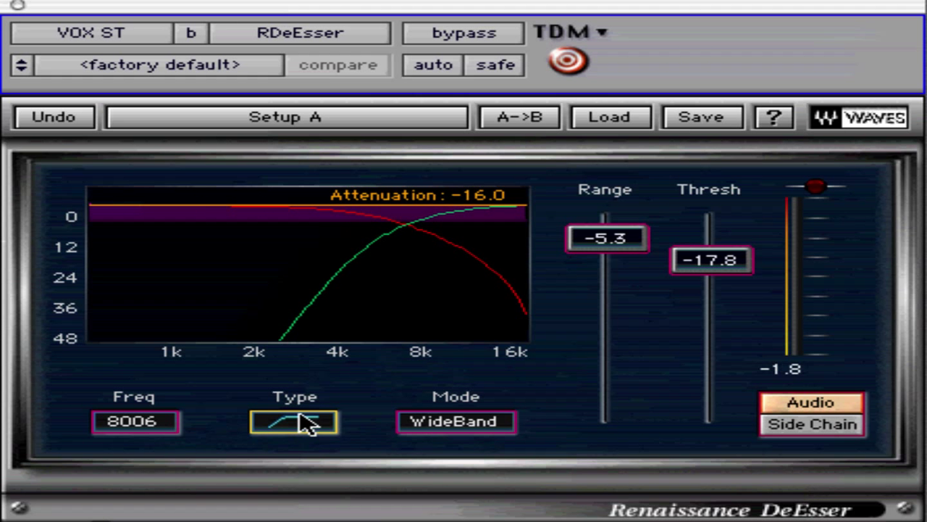
- Switch monitoring to the side chain and set the range to -9.3
{"action": "left_click", "coordinate": [852, 426]}
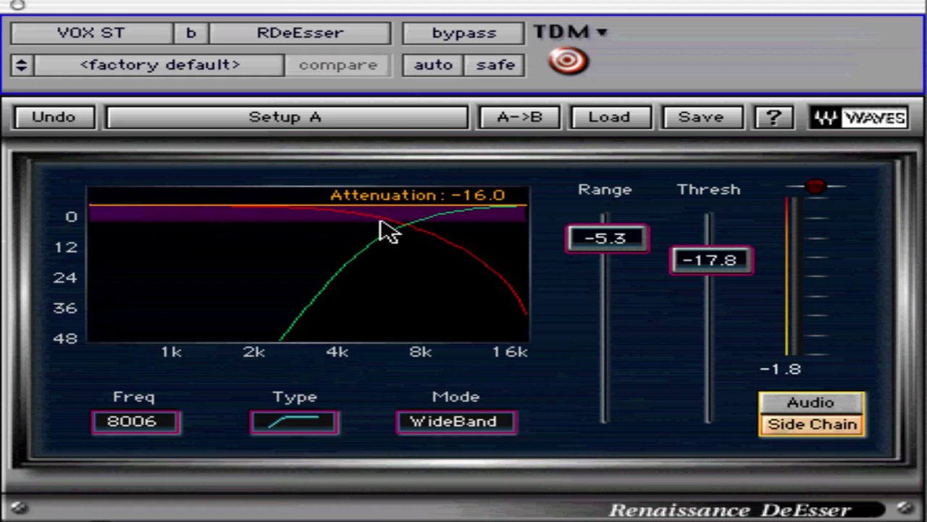
{"action": "mouse_move", "coordinate": [588, 246]}
{"action": "left_mouse_down"}
{"action": "mouse_move", "coordinate": [594, 275]}
{"action": "mouse_move", "coordinate": [558, 408]}
{"action": "mouse_move", "coordinate": [548, 306]}
{"action": "mouse_move", "coordinate": [587, 263]}
{"action": "left_mouse_up"}
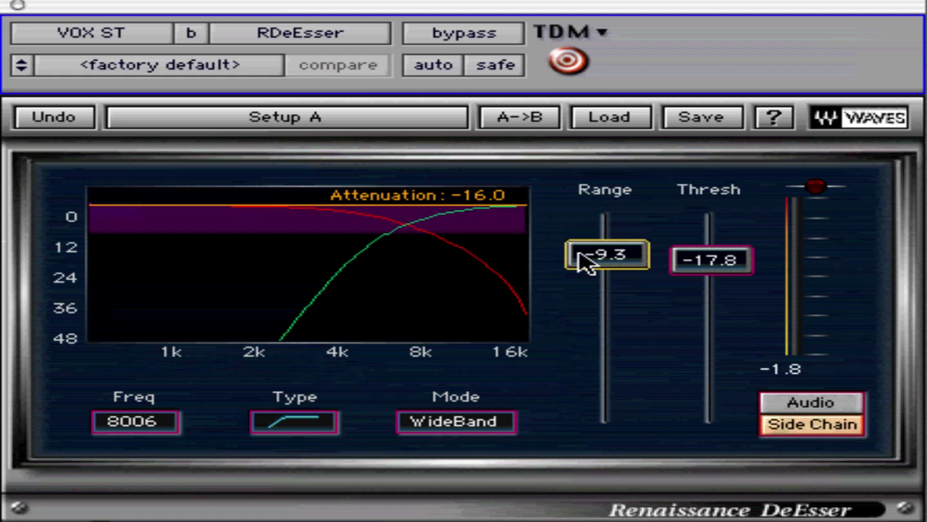
- Reset the attenuation and level meter peak read-outs and raise the range to -0.9
{"action": "left_click", "coordinate": [482, 203]}
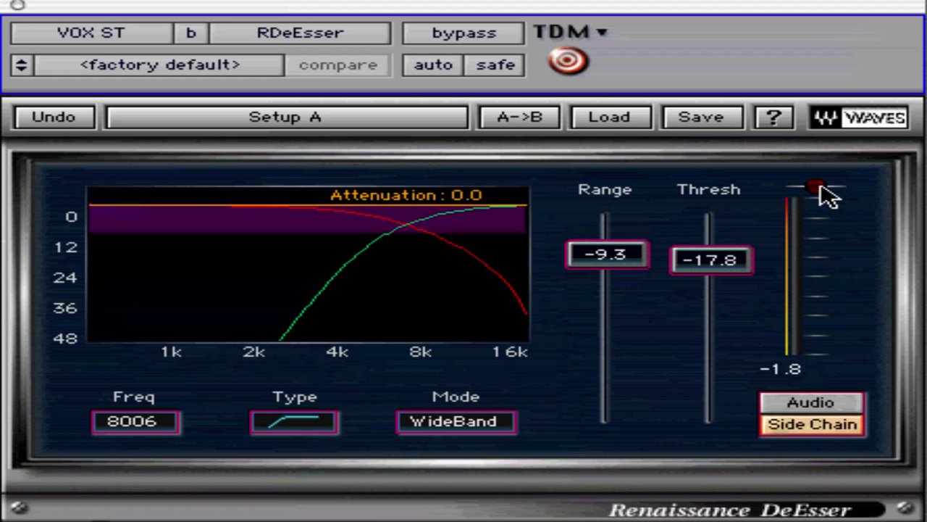
{"action": "left_click", "coordinate": [795, 267]}
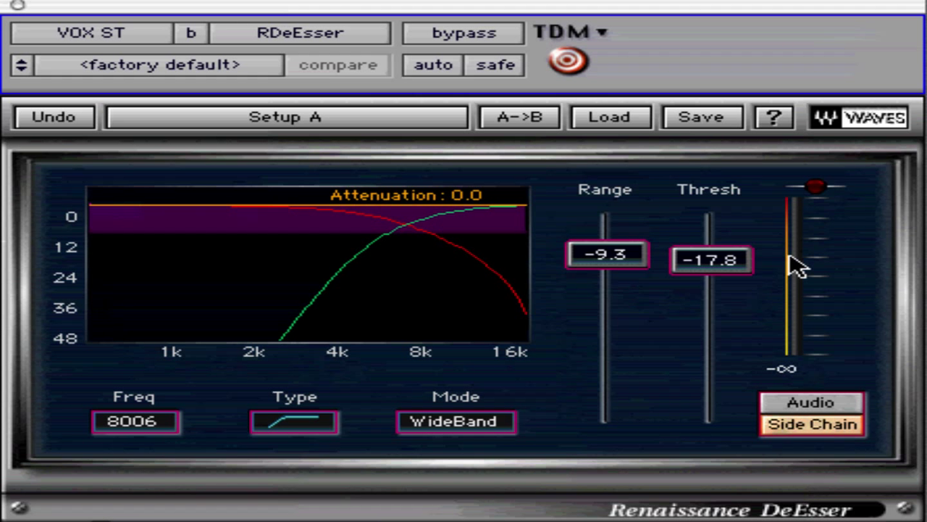
{"action": "left_click_drag", "start_coordinate": [636, 257], "coordinate": [605, 203]}
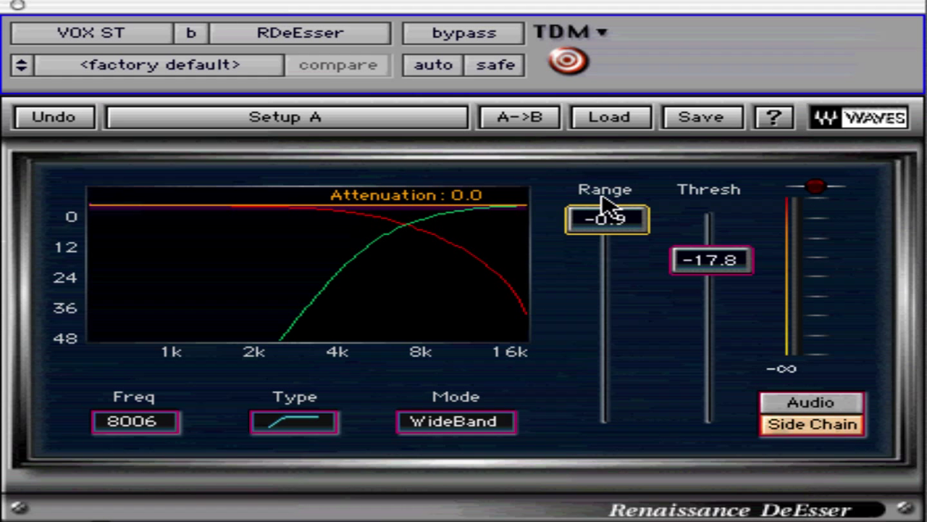
- Set the de-esser mode to Split and switch monitoring back to audio
{"action": "left_click", "coordinate": [486, 426]}
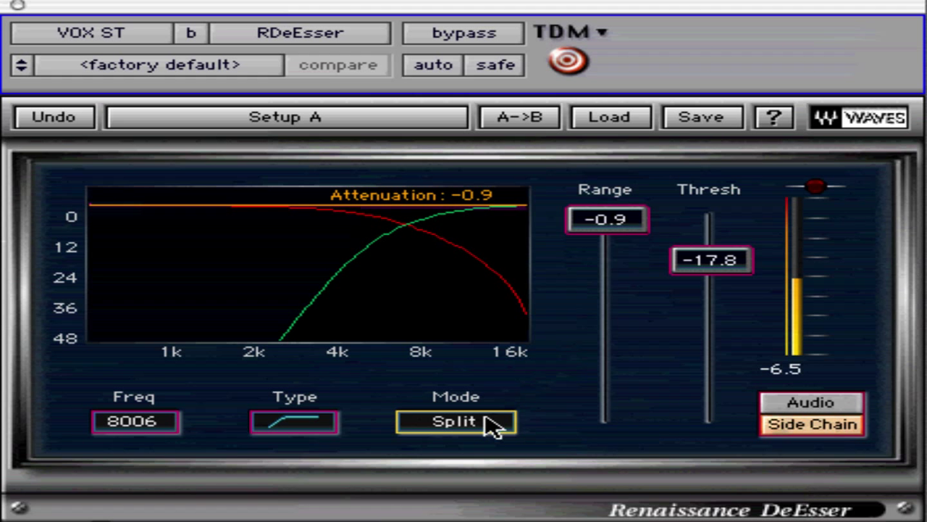
{"action": "left_click", "coordinate": [776, 401]}
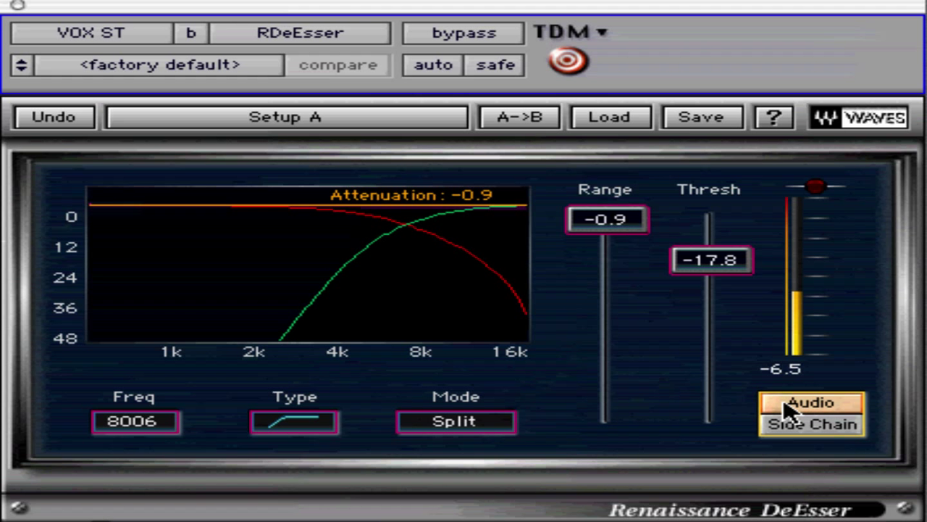
- Look through the available factory de-esser presets without loading one
{"action": "left_click", "coordinate": [610, 128]}
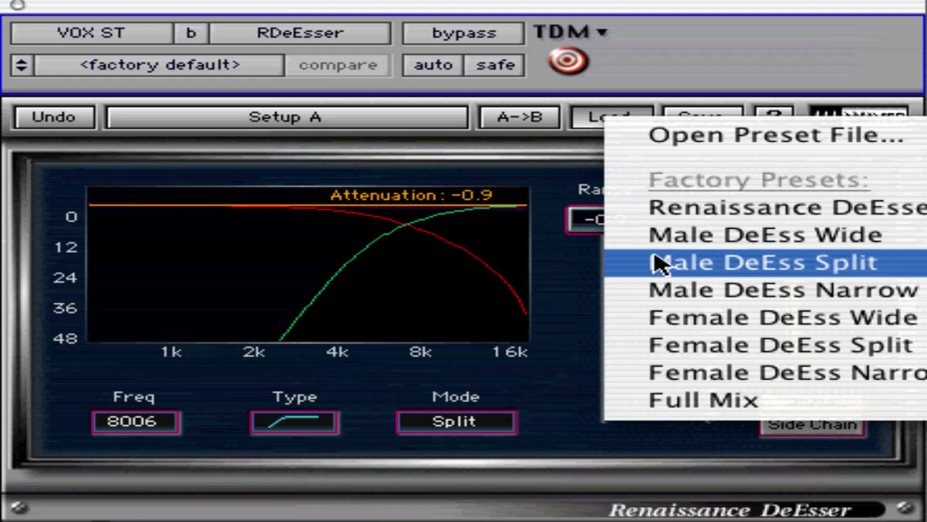
{"action": "left_click", "coordinate": [532, 371]}
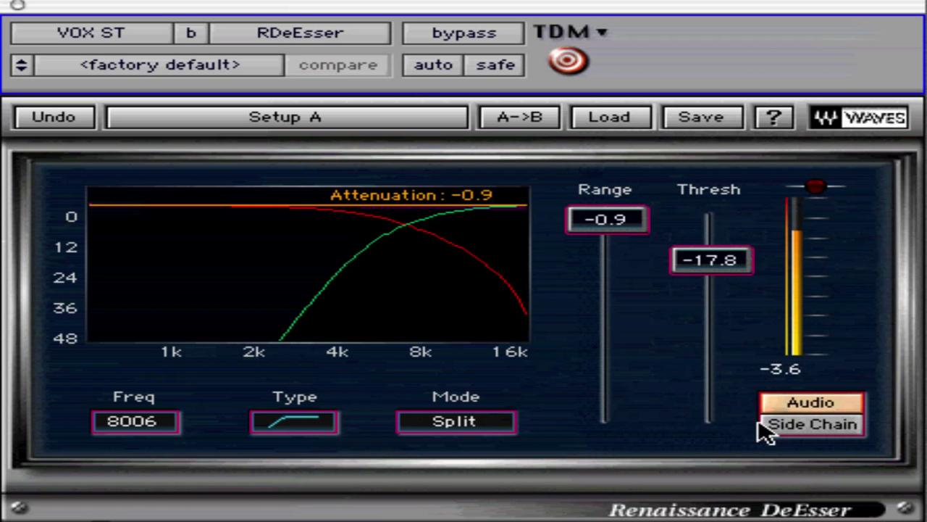
- Monitor the side chain of the playing vocal and lower the threshold to -39.2
{"action": "left_click", "coordinate": [757, 424]}
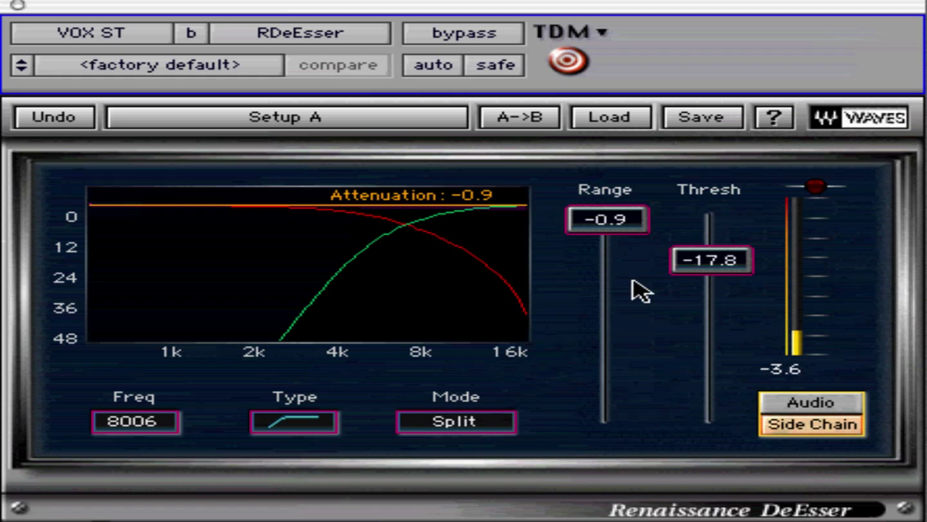
{"action": "left_click_drag", "start_coordinate": [706, 268], "coordinate": [665, 388]}
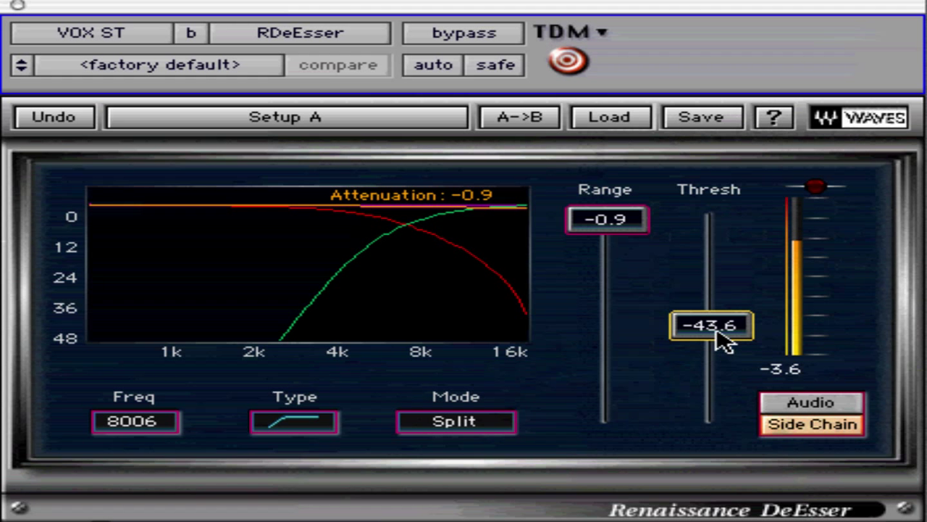
{"action": "left_click_drag", "start_coordinate": [727, 330], "coordinate": [724, 315]}
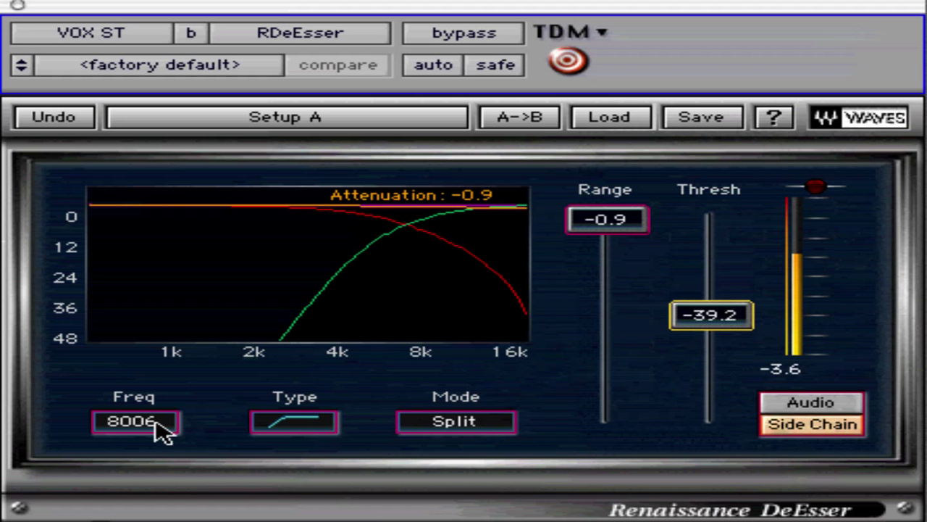
- Sweep the de-esser frequency while listening to the side chain and set it to 10578
{"action": "left_click_drag", "start_coordinate": [166, 428], "coordinate": [151, 442]}
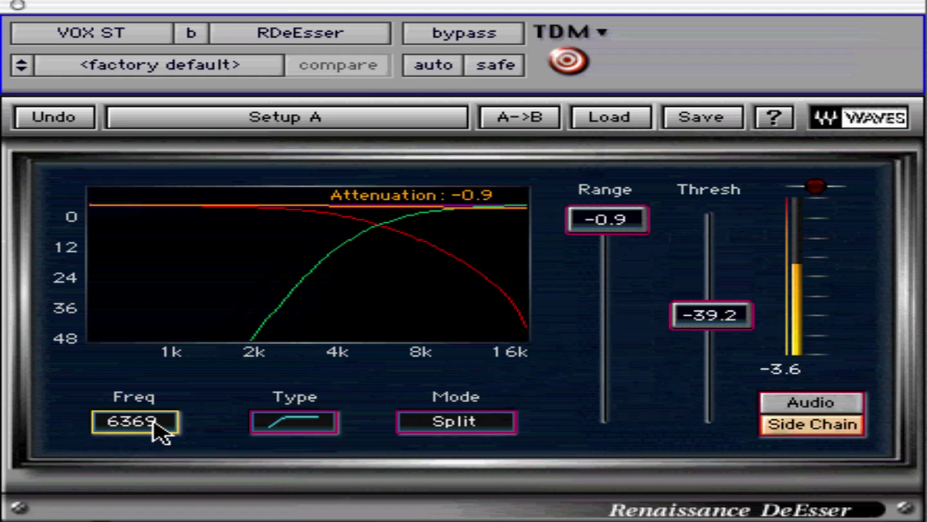
{"action": "left_click_drag", "start_coordinate": [154, 424], "coordinate": [274, 434]}
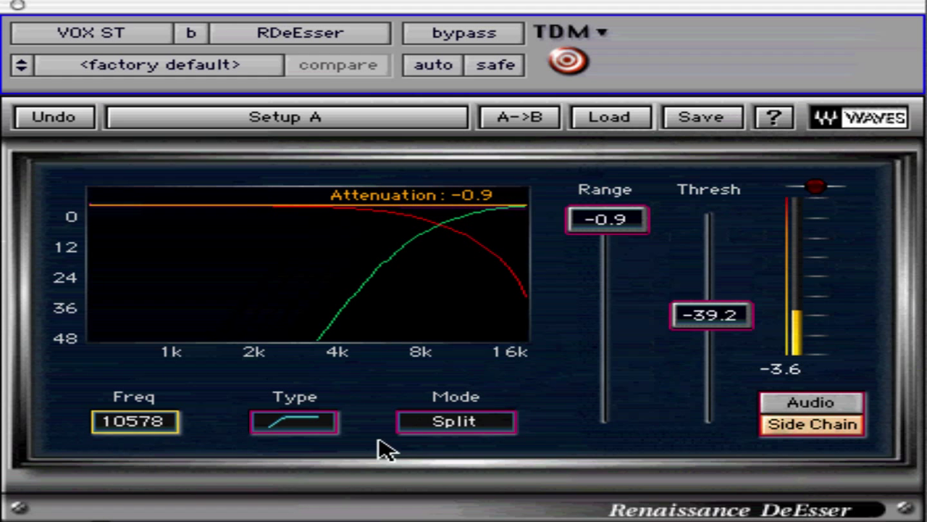
- Return monitoring to the audio signal and set the range to -14.1
{"action": "left_click", "coordinate": [810, 403]}
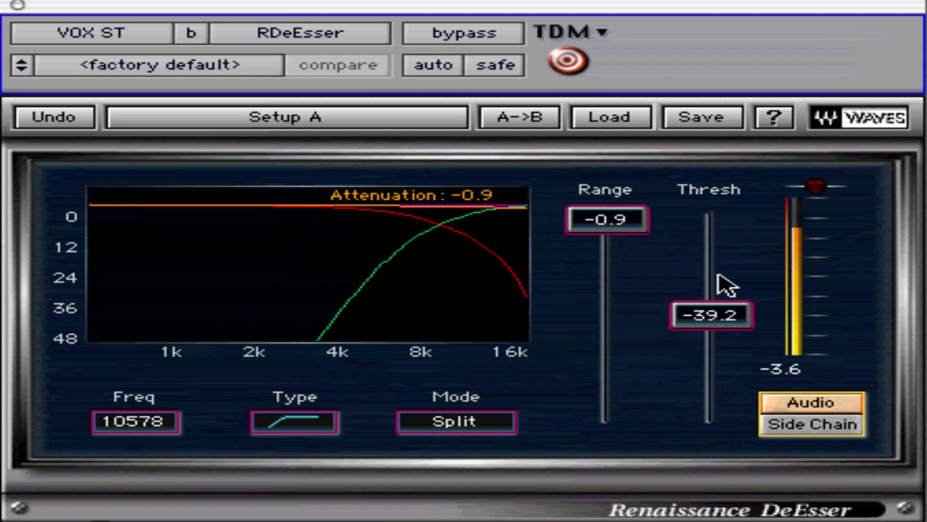
{"action": "left_click_drag", "start_coordinate": [608, 219], "coordinate": [611, 281]}
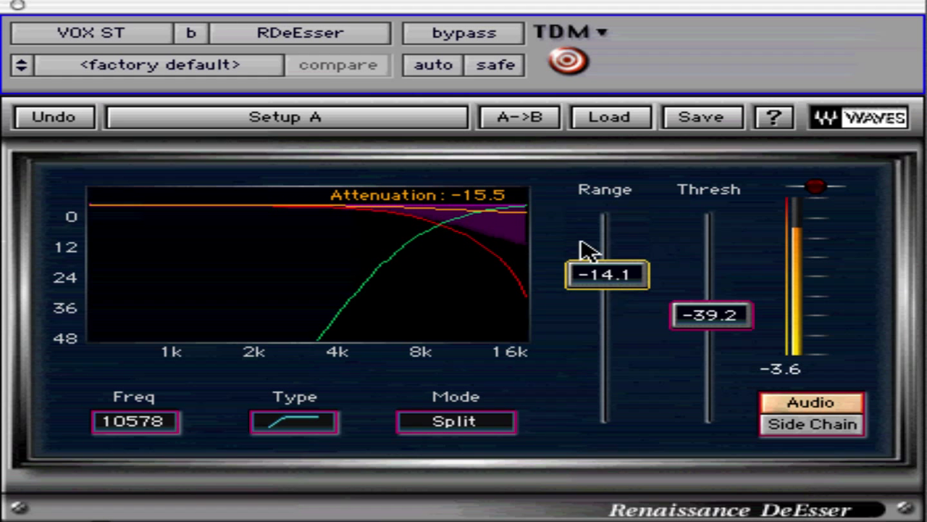
- Compare the vocal with the de-esser bypassed and active, and set the threshold to -29.8
{"action": "left_click", "coordinate": [455, 35]}
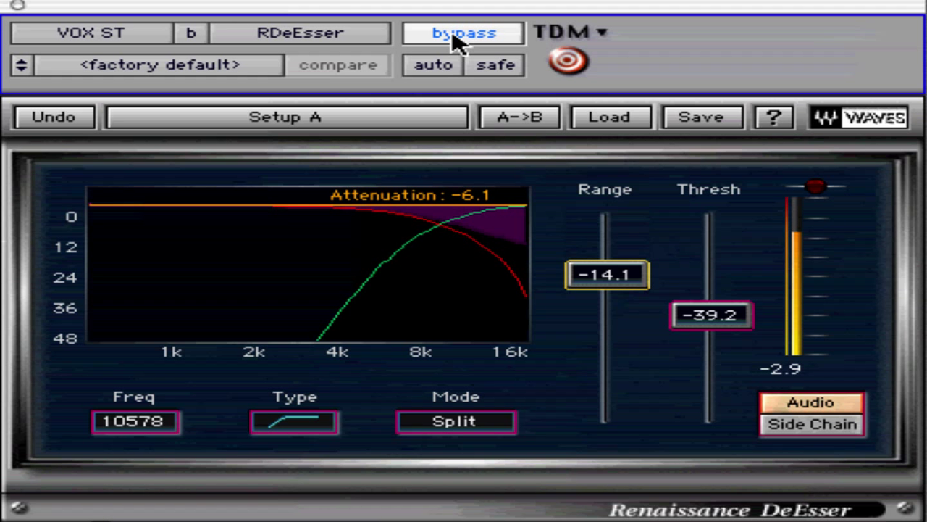
{"action": "left_click", "coordinate": [454, 35]}
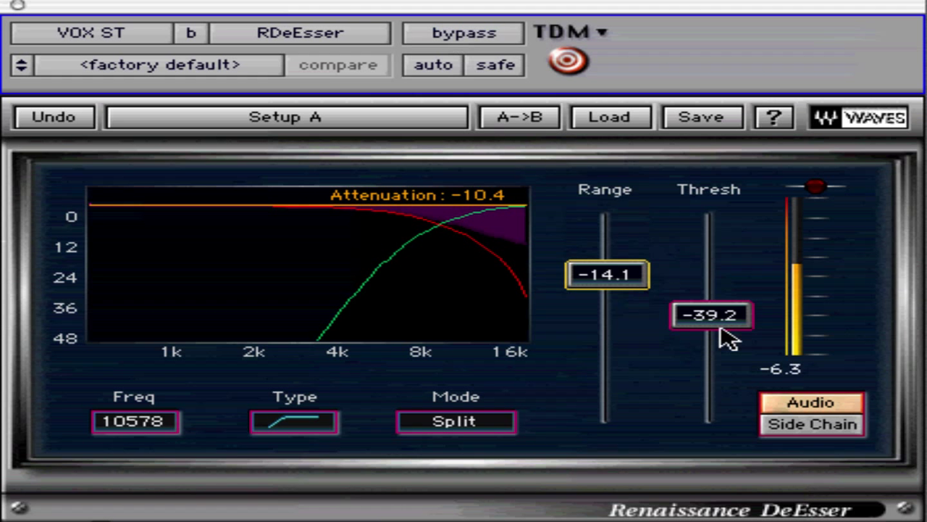
{"action": "left_click_drag", "start_coordinate": [715, 314], "coordinate": [712, 290]}
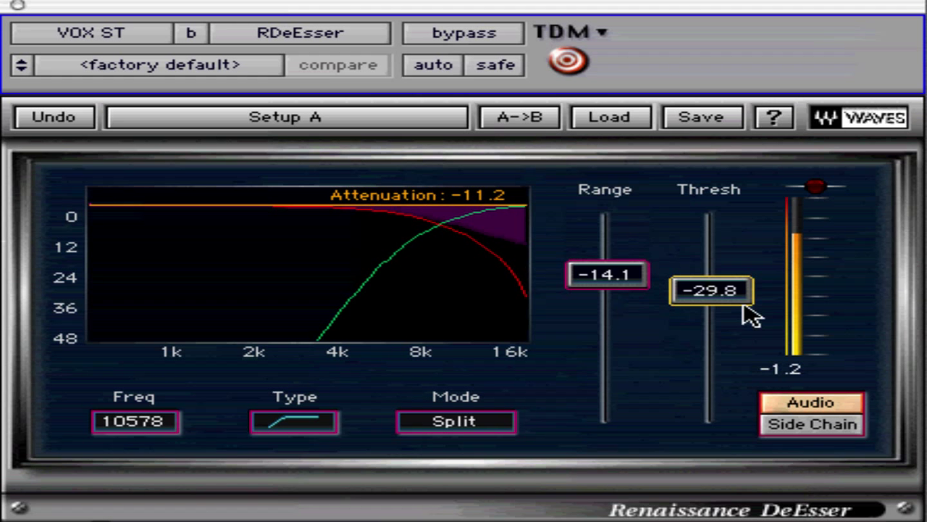
- Lower the threshold to -31.8, and audition WideBand mode and the band-pass filter type before restoring the high-pass type and Split mode
{"action": "left_click_drag", "start_coordinate": [732, 303], "coordinate": [721, 321]}
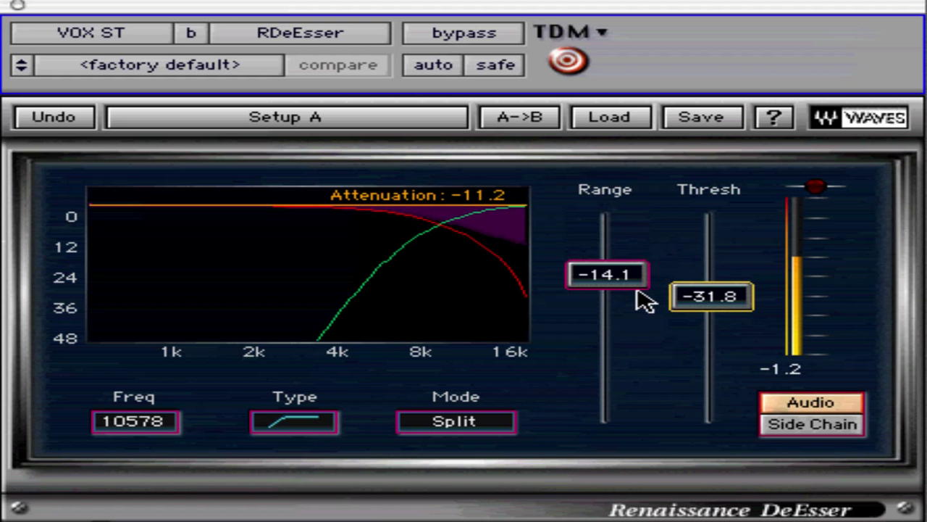
{"action": "left_click", "coordinate": [428, 428]}
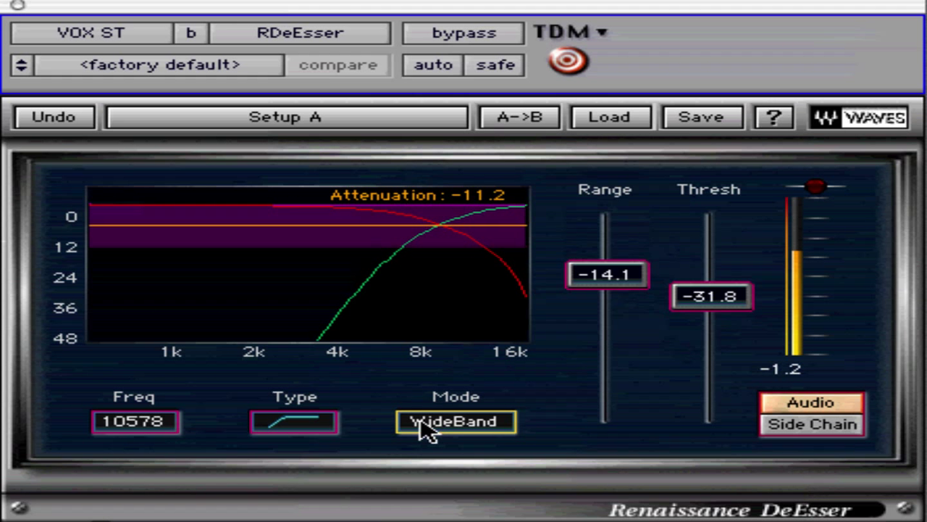
{"action": "left_click", "coordinate": [297, 429]}
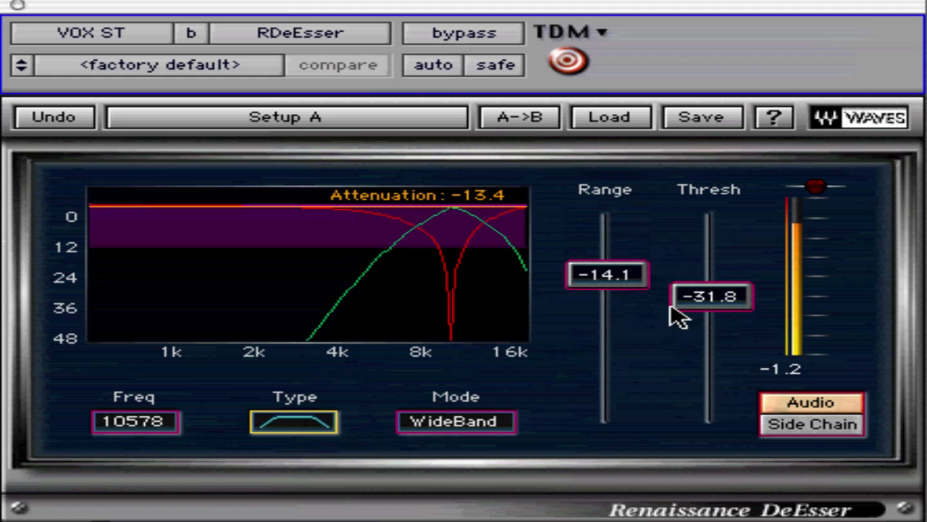
{"action": "left_click", "coordinate": [293, 427]}
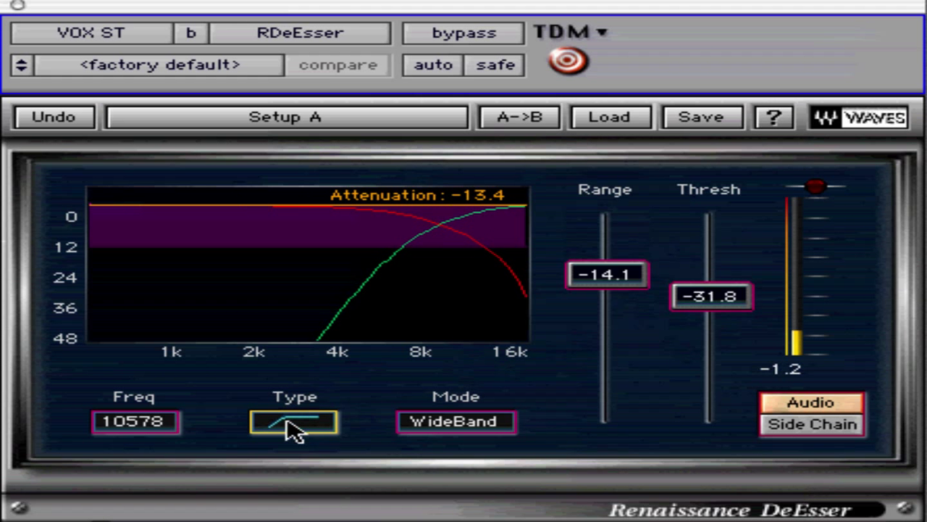
{"action": "left_click", "coordinate": [439, 433]}
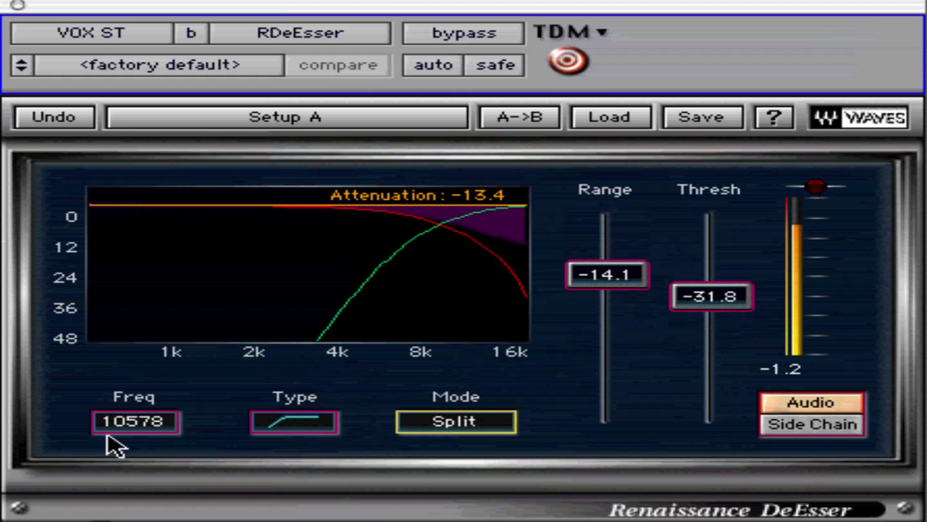
- Lower the de-esser frequency to 7336 and compare the vocal with the de-esser bypassed and active
{"action": "left_click_drag", "start_coordinate": [141, 433], "coordinate": [45, 437]}
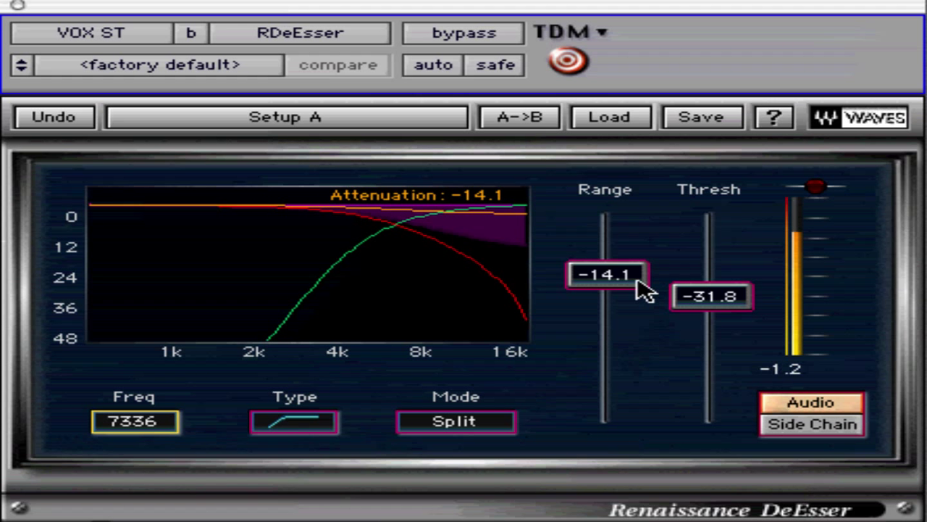
{"action": "left_click", "coordinate": [467, 35]}
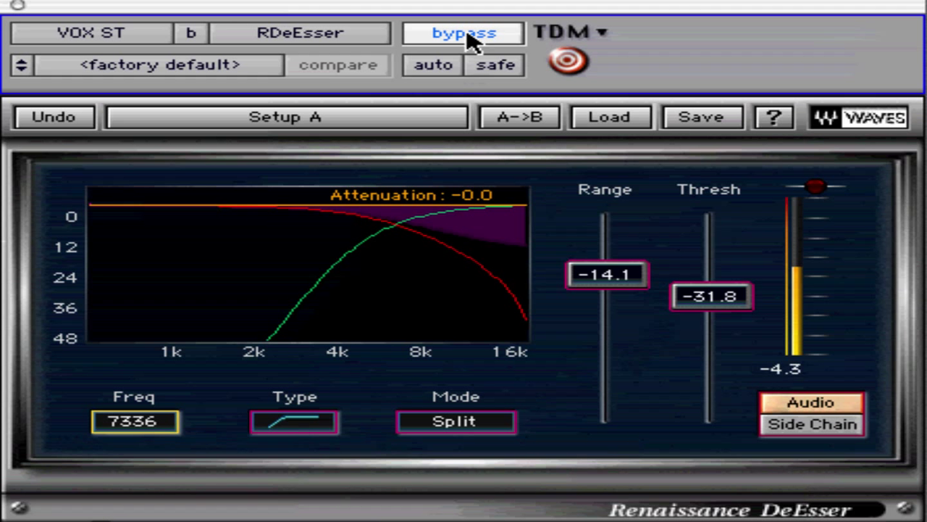
{"action": "left_click", "coordinate": [466, 35]}
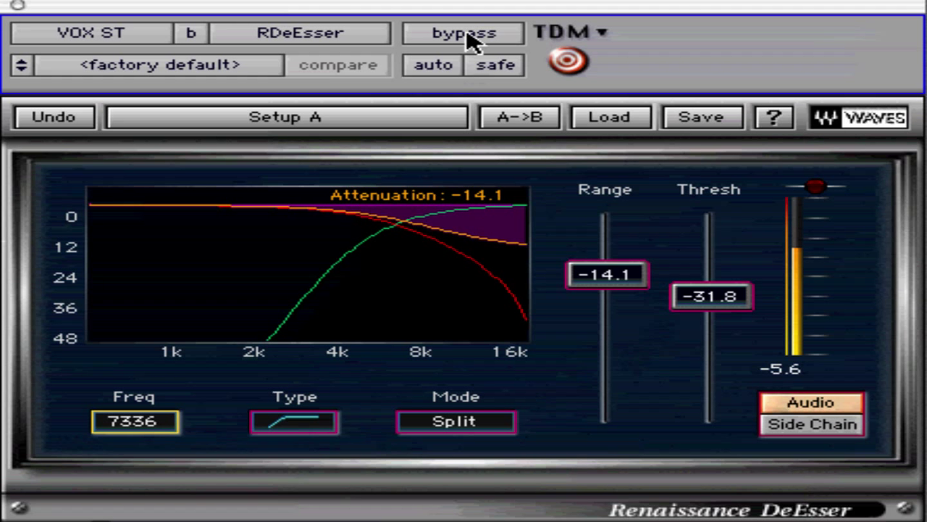
{"action": "left_click", "coordinate": [467, 35]}
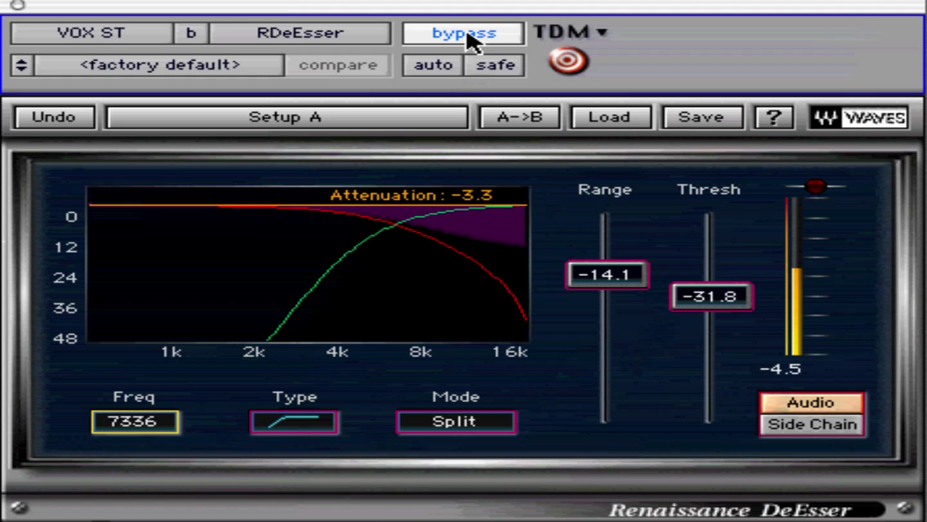
{"action": "left_click", "coordinate": [468, 38]}
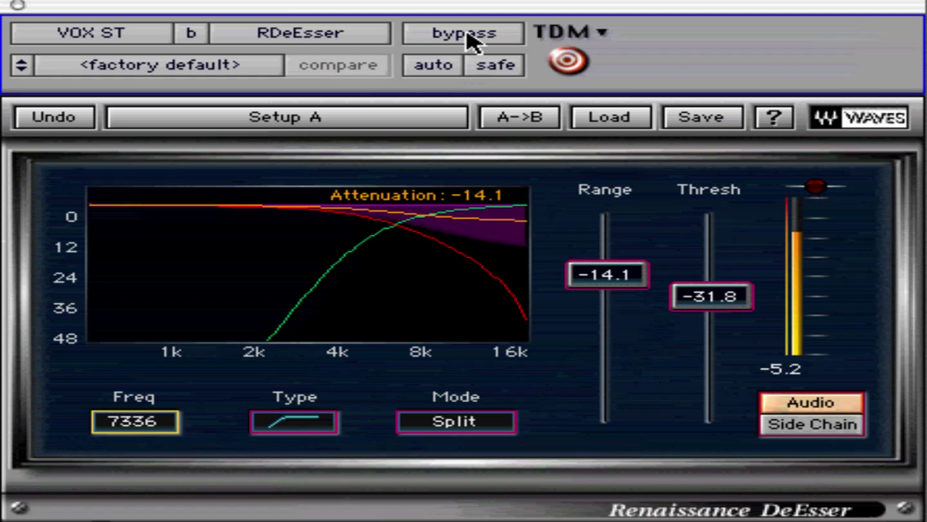
- Set the range to -13.6 and the threshold to -24.4, checking the vocal against the bypassed sound
{"action": "left_click_drag", "start_coordinate": [743, 304], "coordinate": [739, 256]}
{"action": "mouse_move", "coordinate": [623, 276]}
{"action": "left_mouse_down"}
{"action": "mouse_move", "coordinate": [615, 296]}
{"action": "mouse_move", "coordinate": [625, 266]}
{"action": "left_mouse_up"}
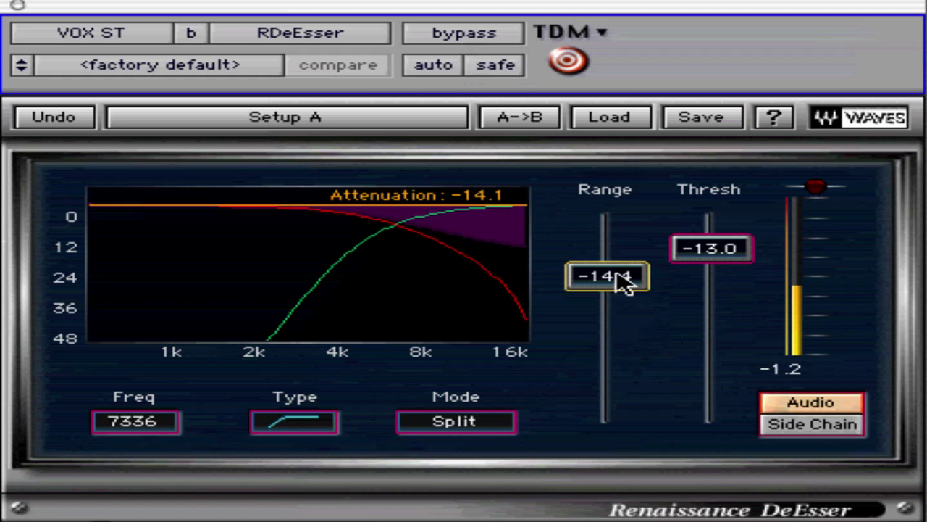
{"action": "mouse_move", "coordinate": [625, 282]}
{"action": "left_mouse_down"}
{"action": "mouse_move", "coordinate": [621, 254]}
{"action": "mouse_move", "coordinate": [621, 292]}
{"action": "left_mouse_up"}
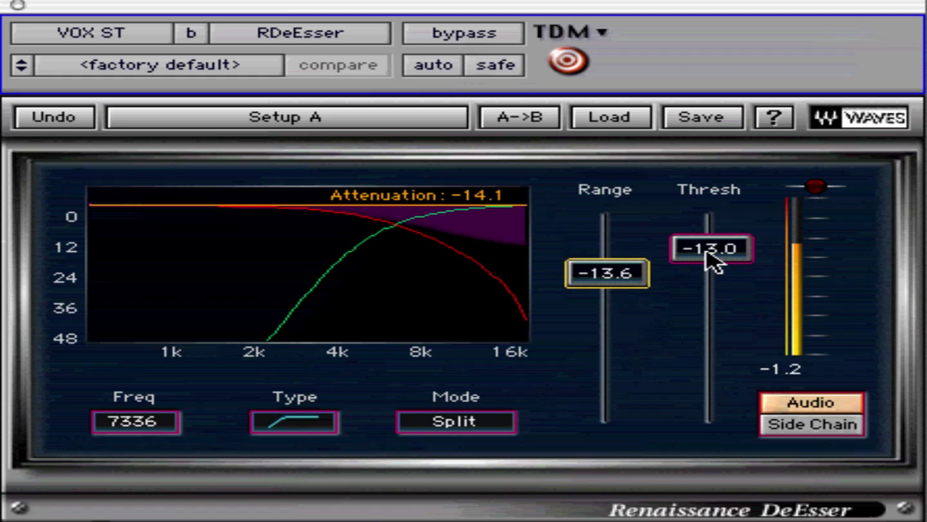
{"action": "left_click_drag", "start_coordinate": [708, 251], "coordinate": [712, 282]}
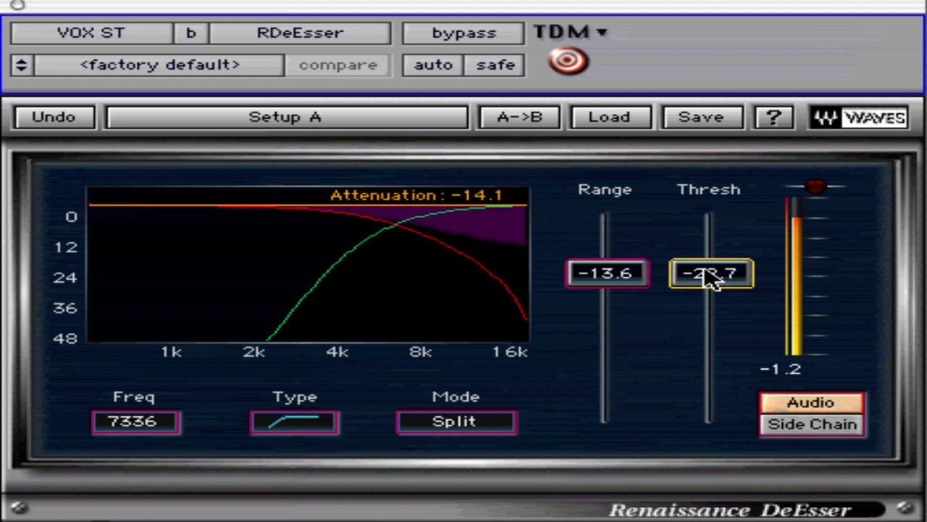
{"action": "left_click_drag", "start_coordinate": [706, 271], "coordinate": [709, 287]}
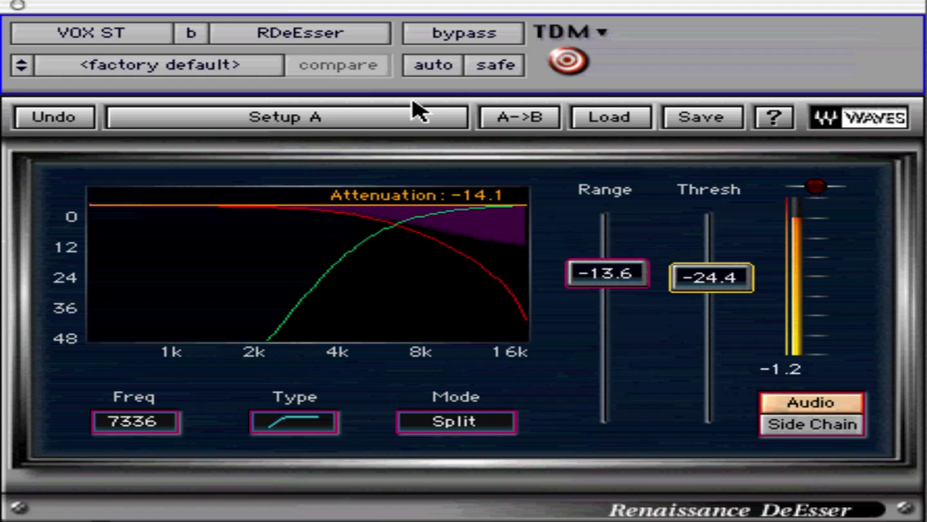
{"action": "left_click", "coordinate": [464, 37]}
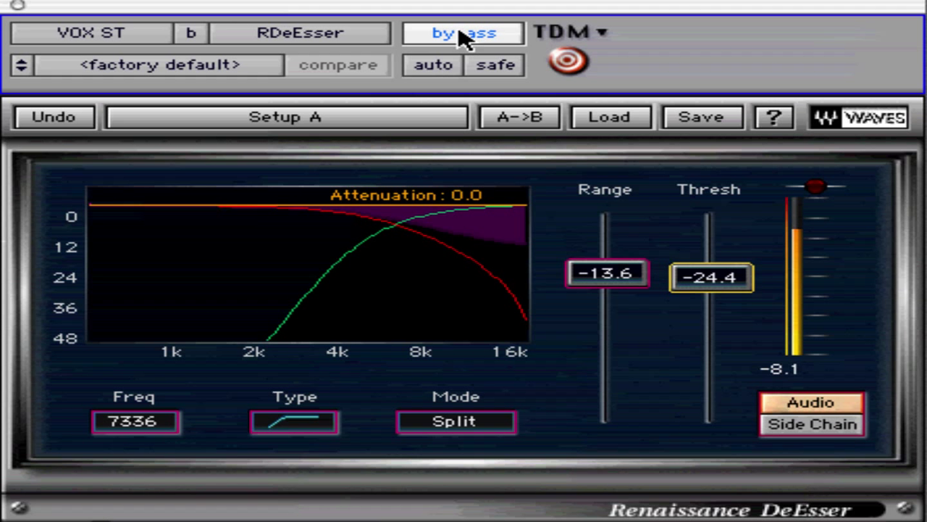
{"action": "left_click", "coordinate": [464, 37]}
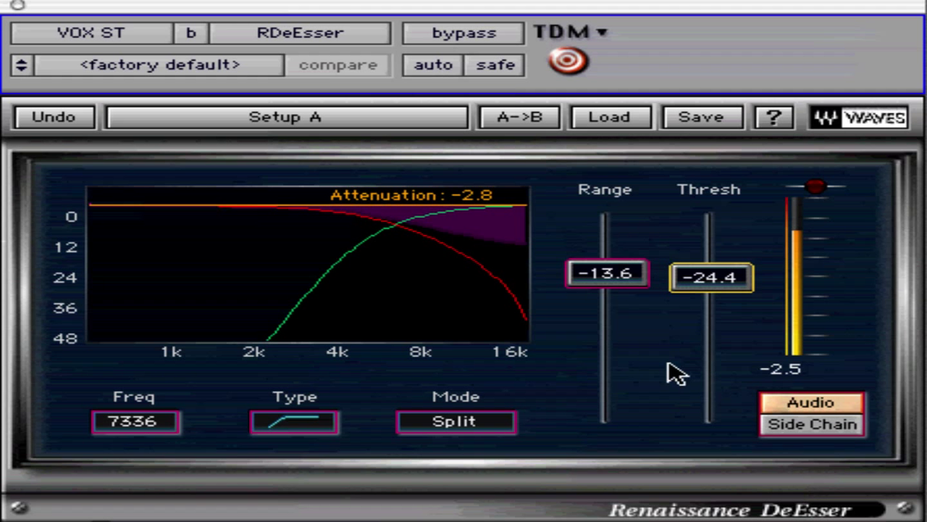